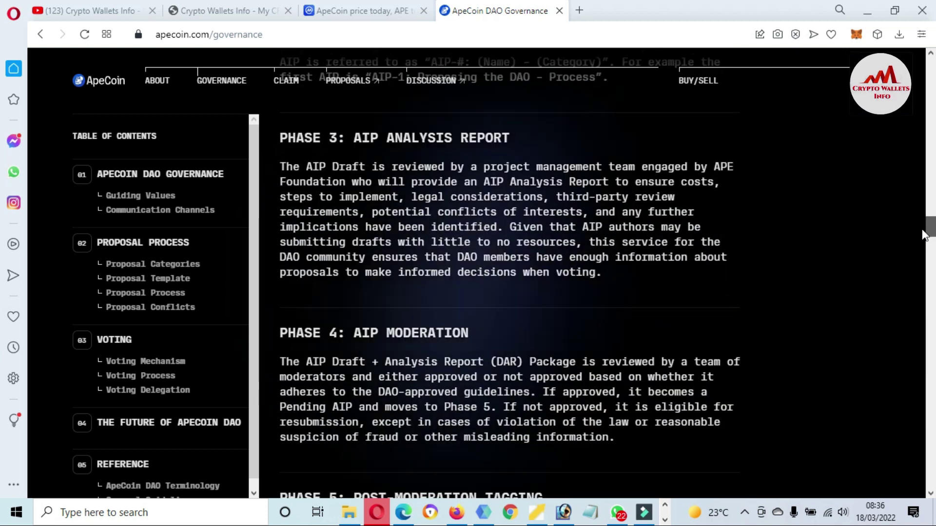
Open the ApeCoin site's buy/sell page and look through the exchanges where ApeCoin is available
left_click_drag(694, 227, 280, 197)
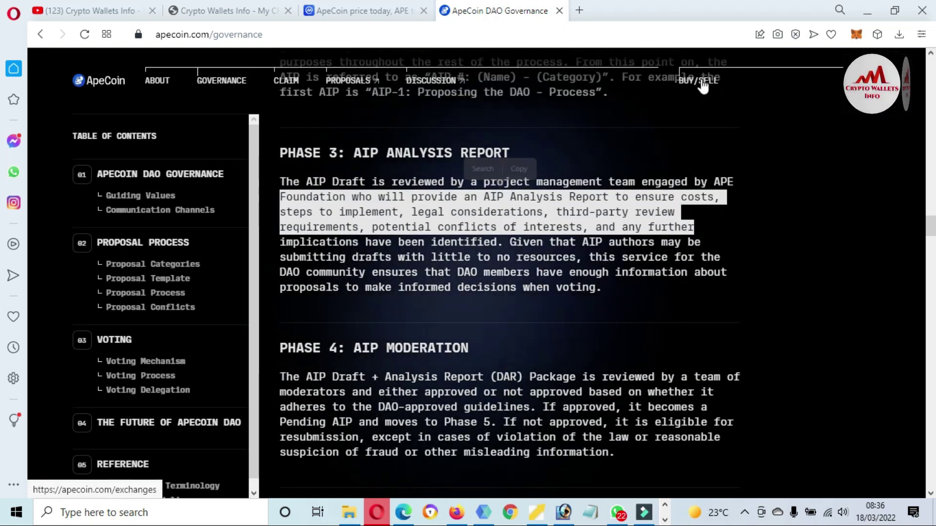
left_click(702, 83)
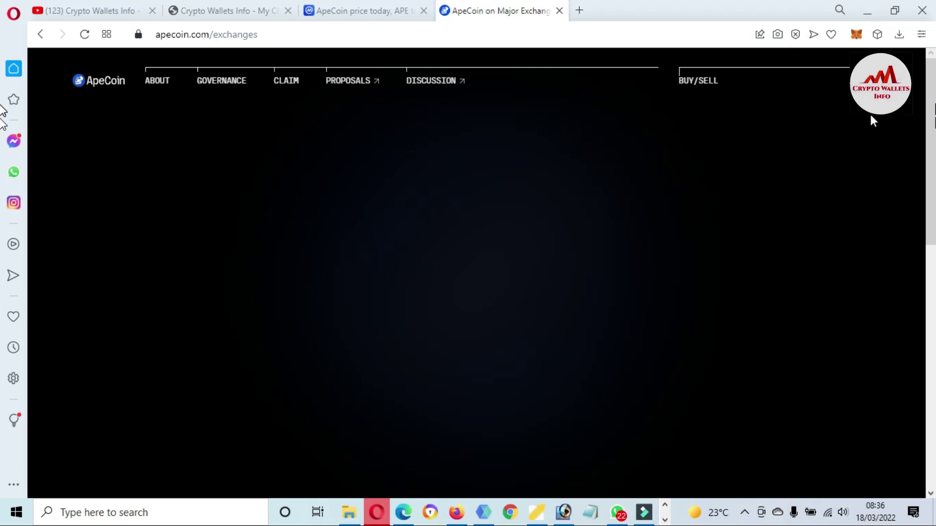
scroll(476, 263, "down", 2)
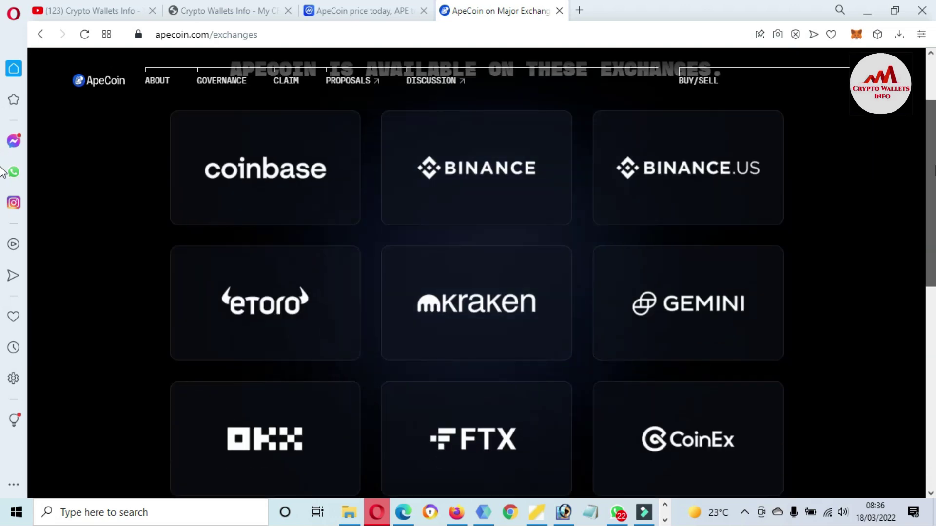
scroll(2, 185, "down", 2)
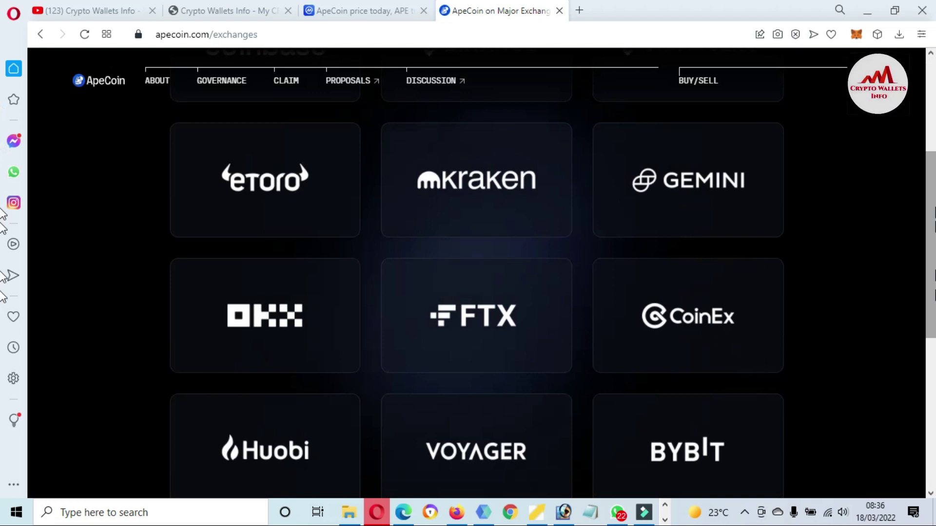
scroll(2, 298, "down", 4)
scroll(2, 341, "down", 2)
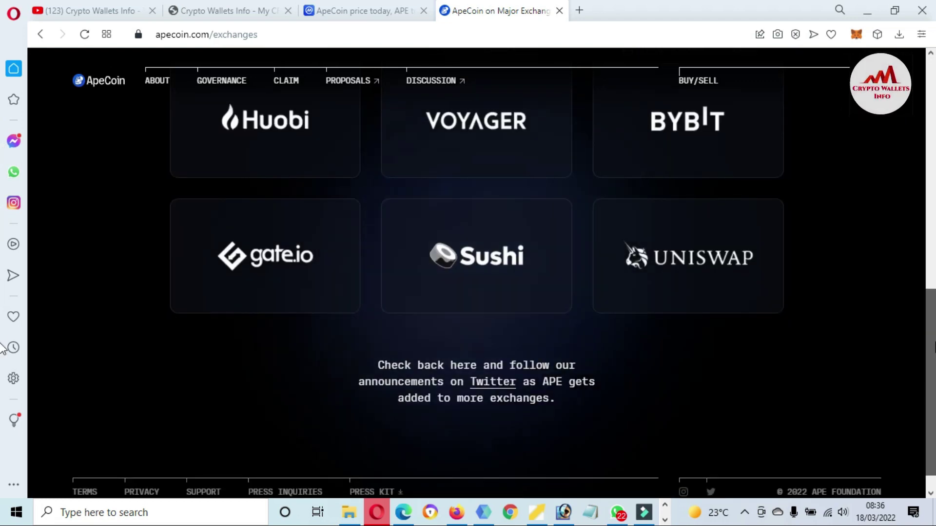
scroll(3, 370, "down", 1)
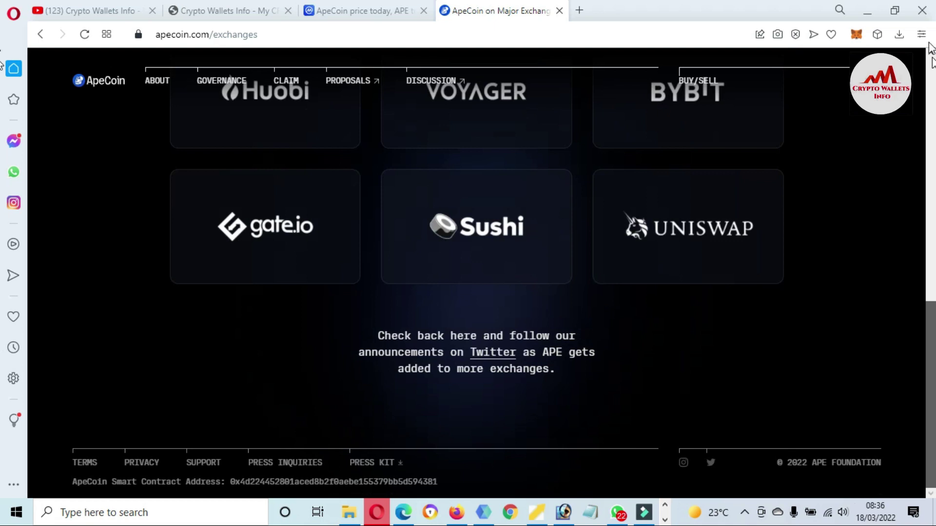
scroll(658, 127, "up", 5)
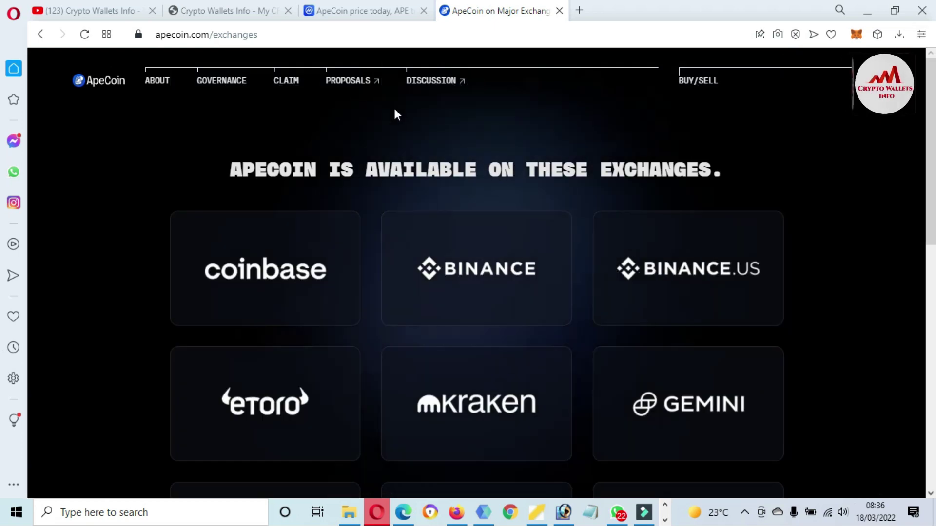
Switch to the CoinMarketCap ApeCoin page, check the contract's network, and unlock the MetaMask wallet with its password
left_click(356, 12)
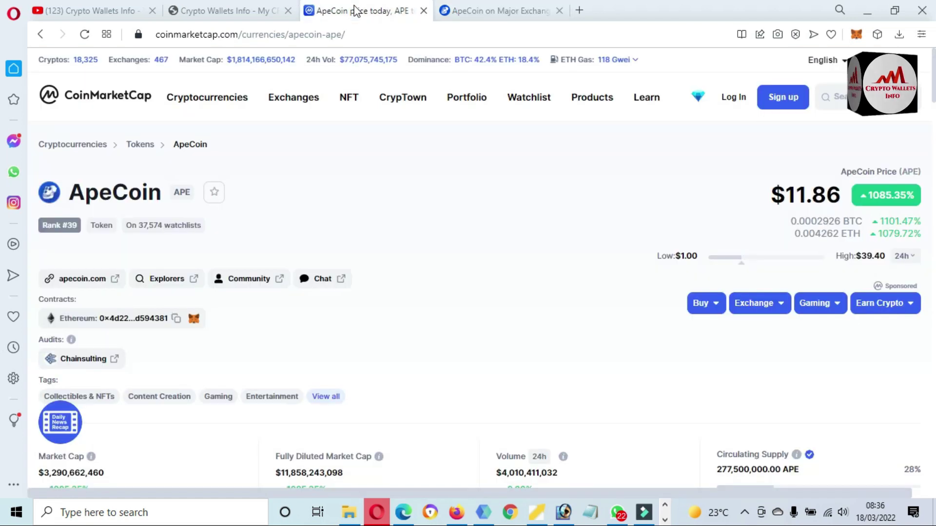
left_click_drag(44, 320, 95, 323)
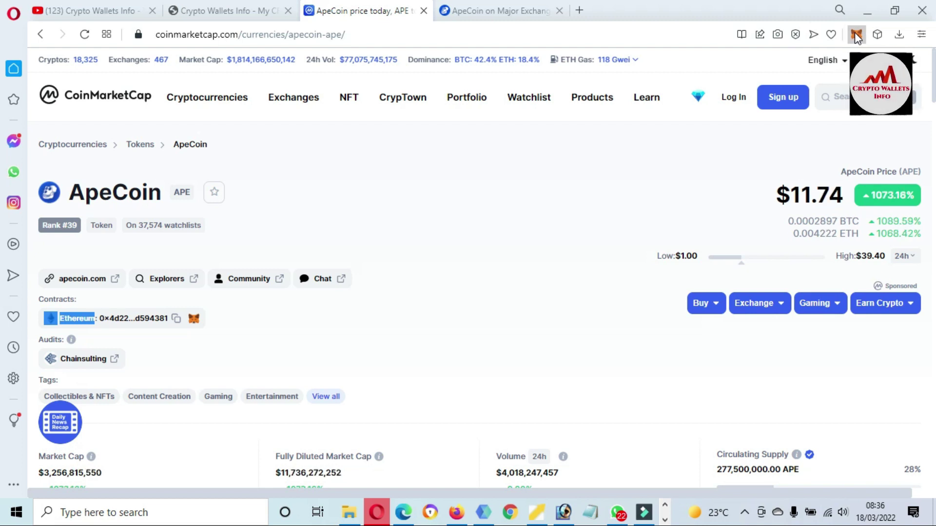
left_click(855, 33)
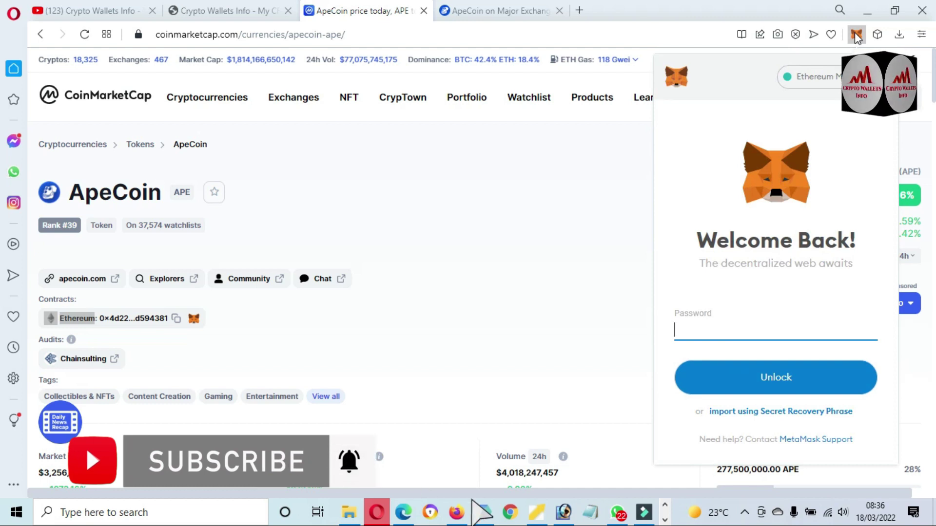
type("*****")
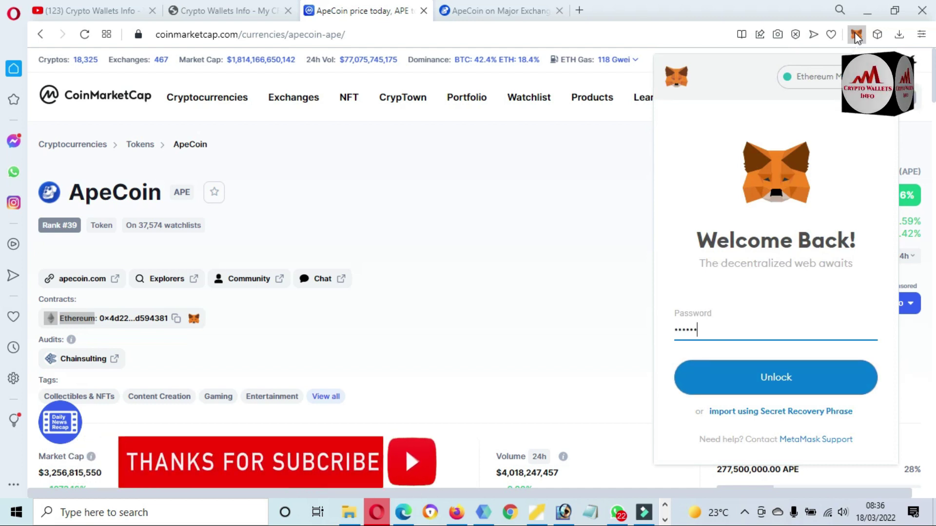
type("********")
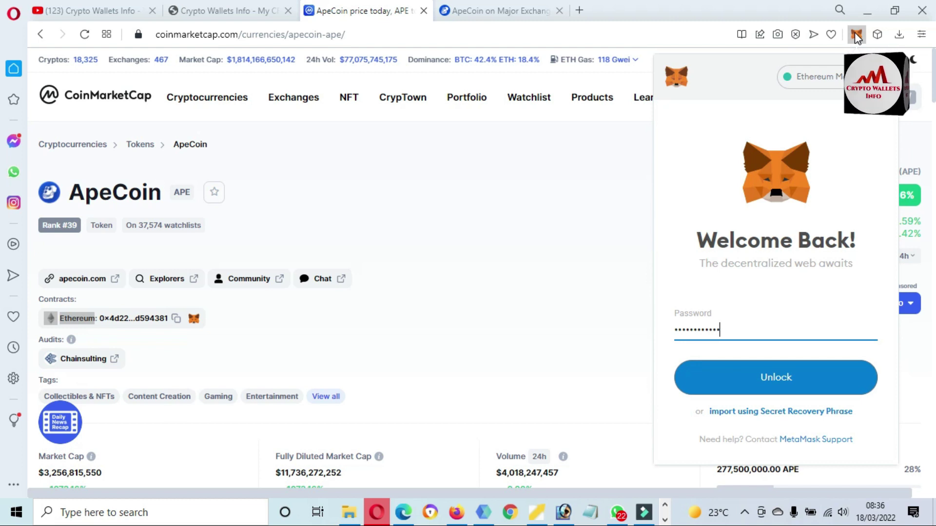
left_click(784, 378)
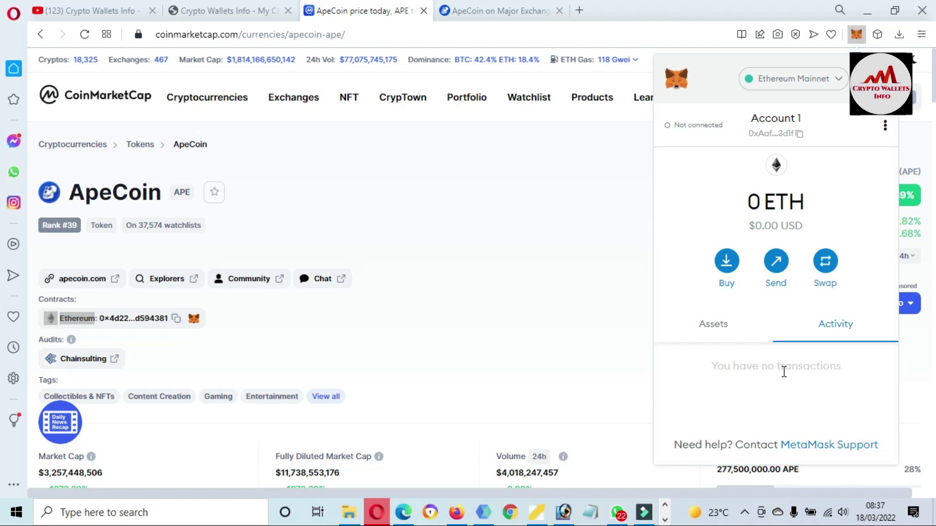
Expand MetaMask into a full browser view and check that Ethereum Mainnet is the selected network
left_click(886, 127)
left_click(787, 187)
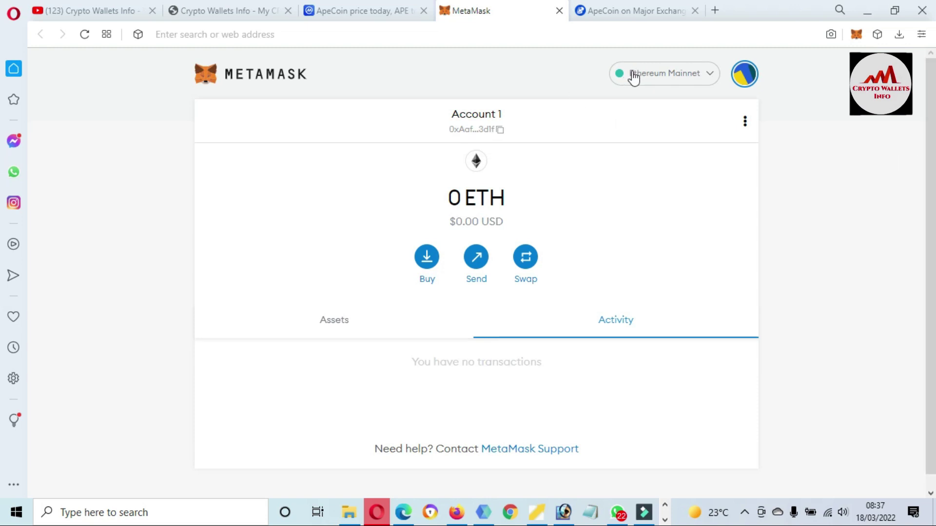
left_click(709, 76)
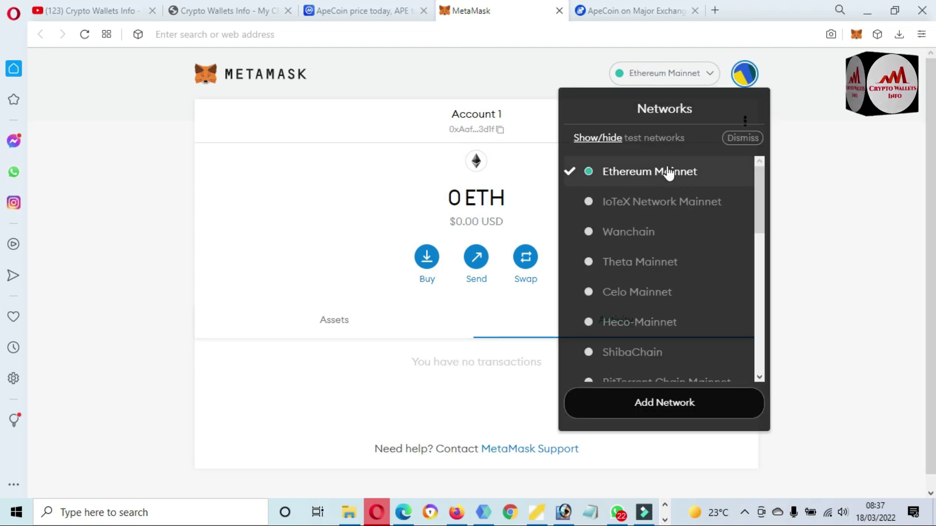
left_click(858, 125)
Open the custom token form for importing tokens from the end of the wallet's asset list
scroll(1, 236, "down", 1)
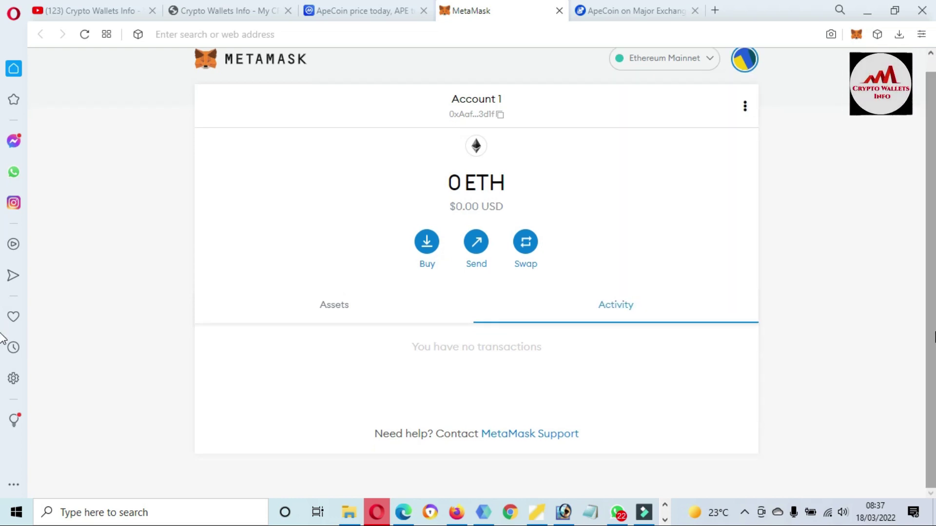
left_click(318, 306)
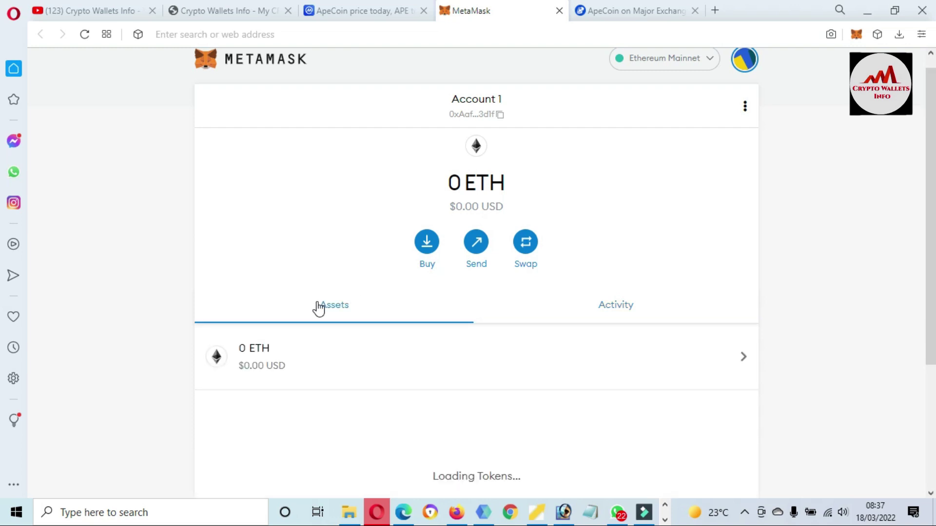
scroll(2, 465, "down", 10)
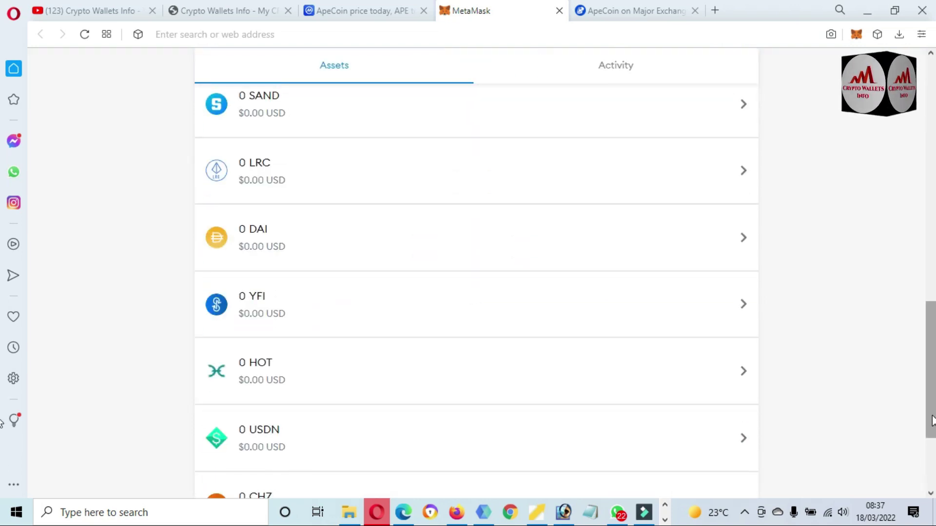
scroll(2, 439, "down", 3)
left_click_drag(547, 413, 478, 415)
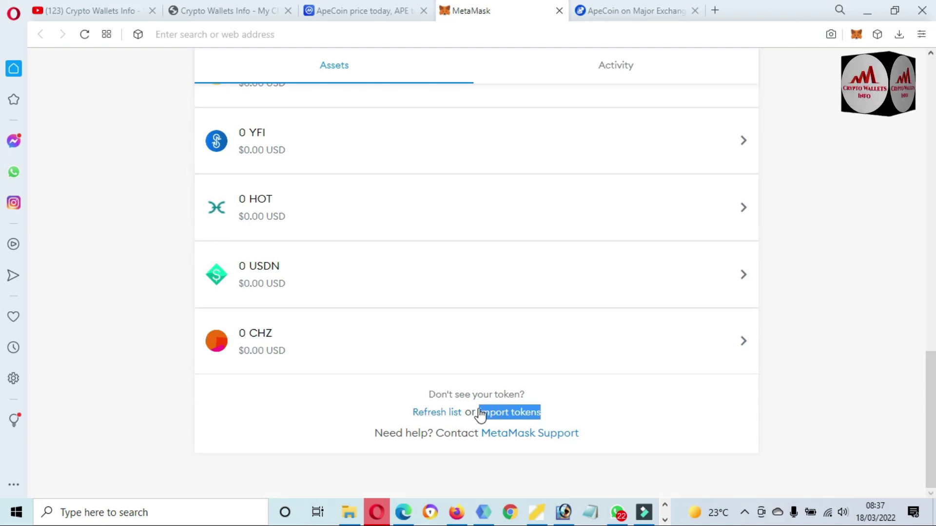
left_click(508, 414)
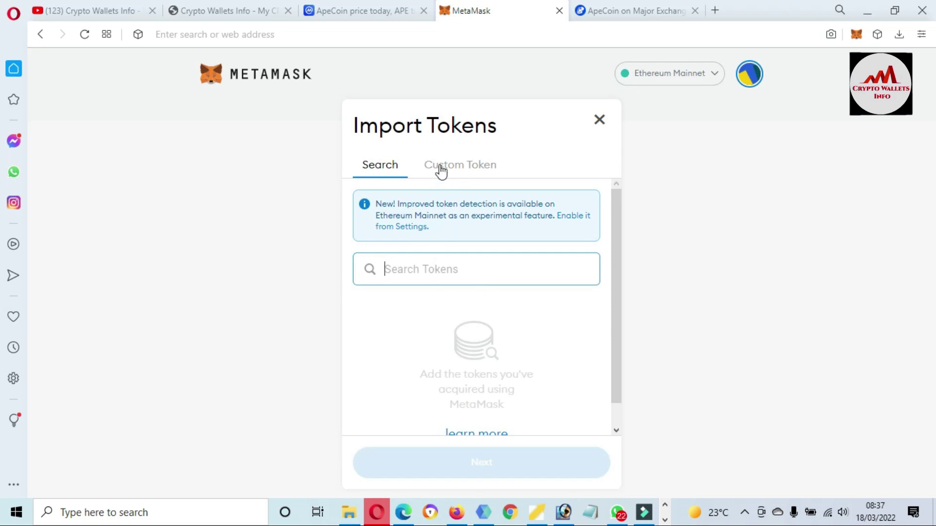
left_click(465, 168)
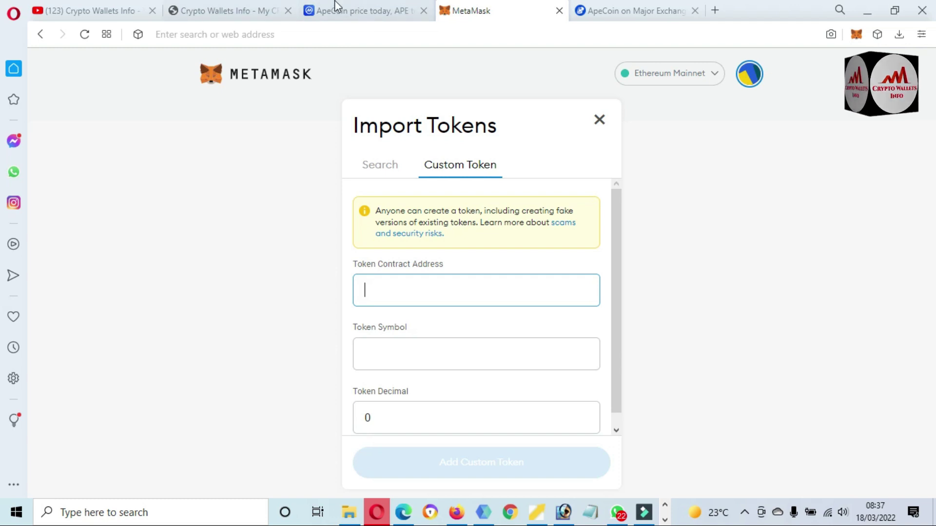
Open the ApeCoin Ethereum contract on Etherscan from CoinMarketCap, check the token name and decimals, and copy the contract address
left_click(357, 4)
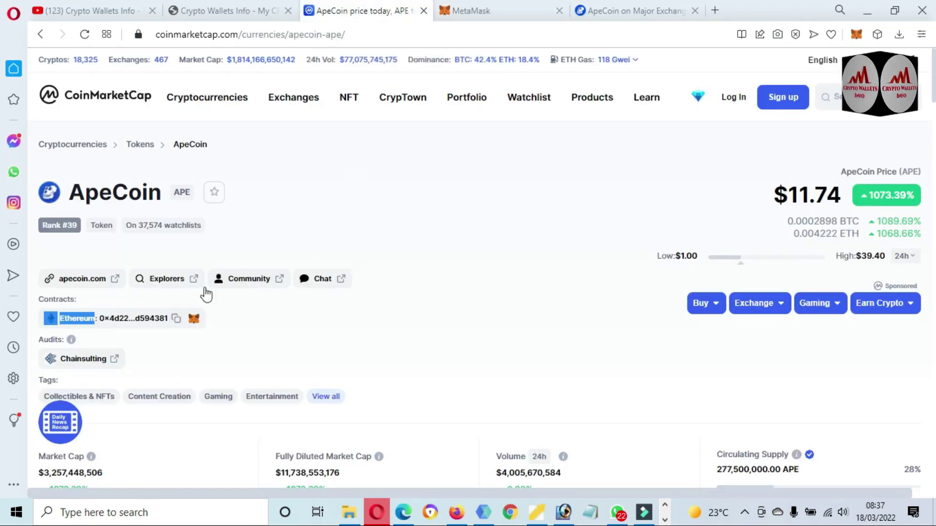
left_click(127, 318)
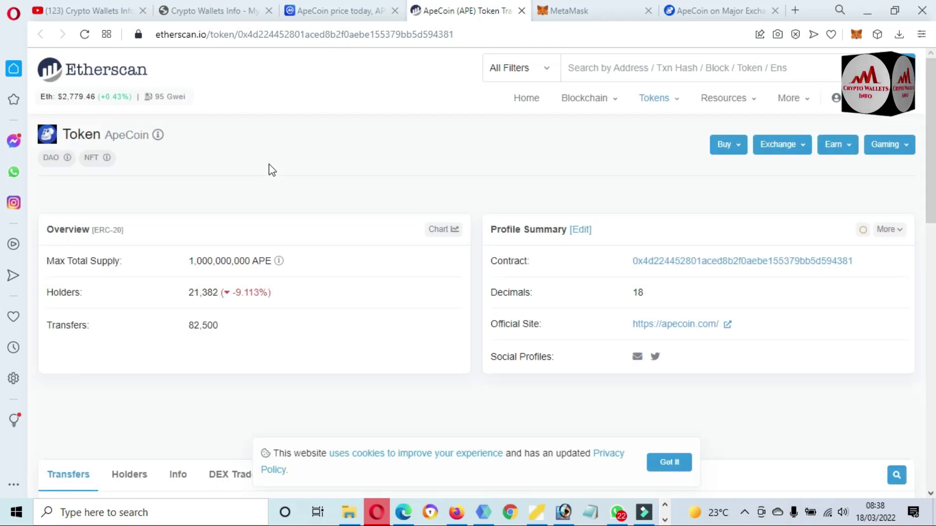
left_click_drag(105, 135, 149, 136)
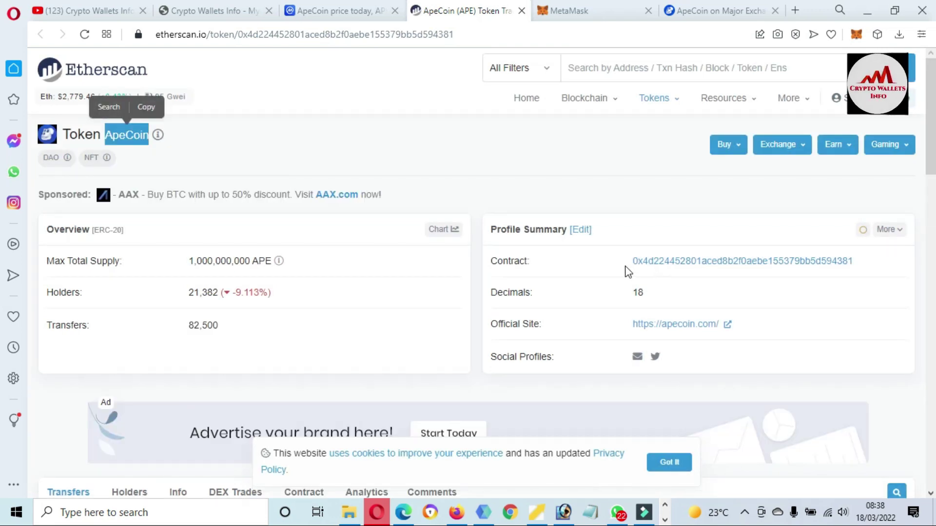
left_click_drag(623, 261, 855, 256)
left_click_drag(646, 294, 630, 296)
left_click(901, 263)
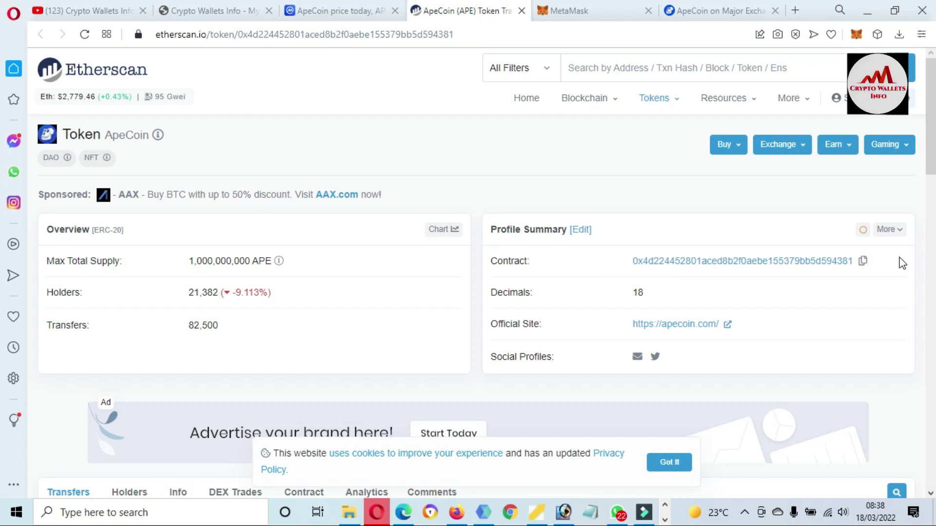
left_click(863, 263)
Examine the ApeCoin token's transfers and its top holders on Etherscan, including the percentages held by the two largest
scroll(3, 173, "down", 5)
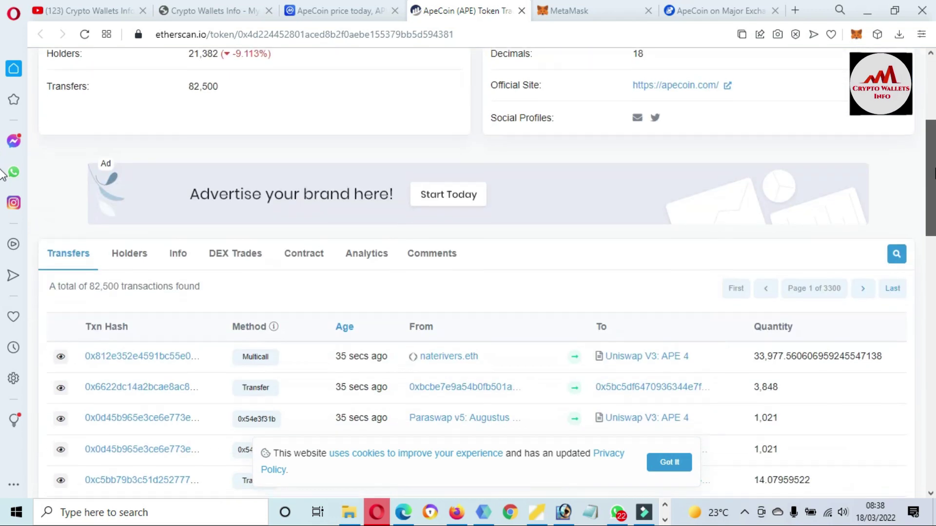
scroll(2, 195, "down", 3)
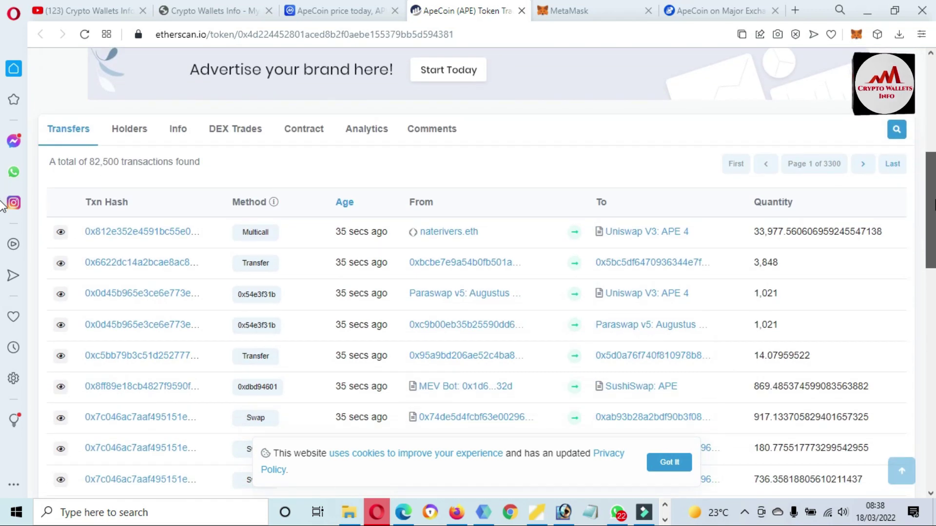
scroll(2, 204, "up", 7)
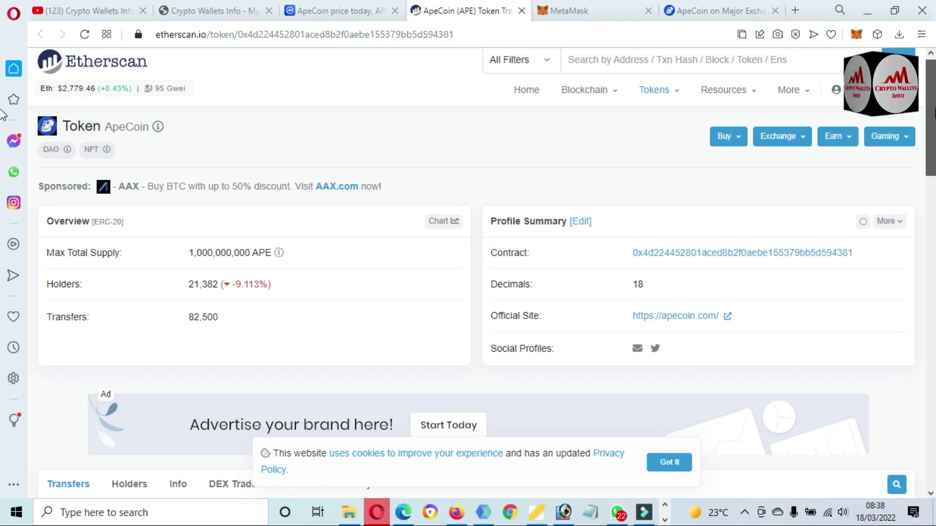
scroll(2, 114, "down", 7)
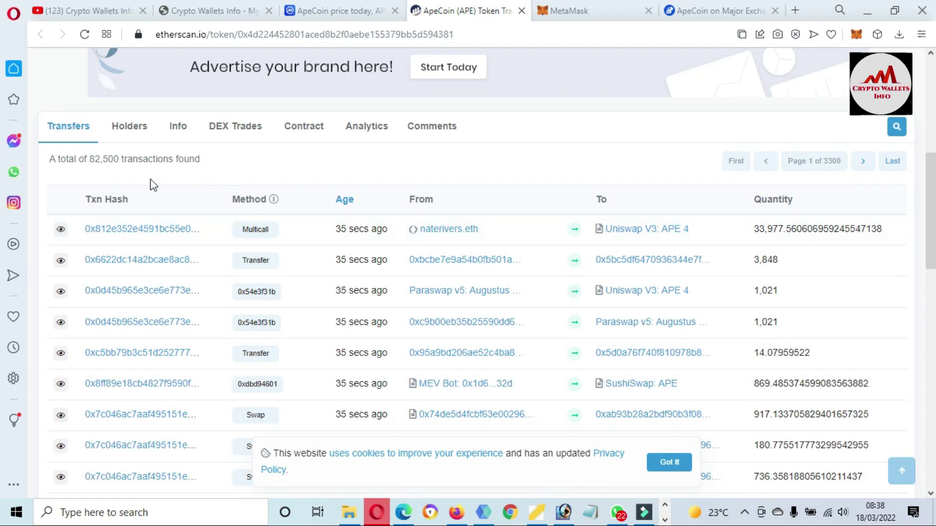
left_click(130, 128)
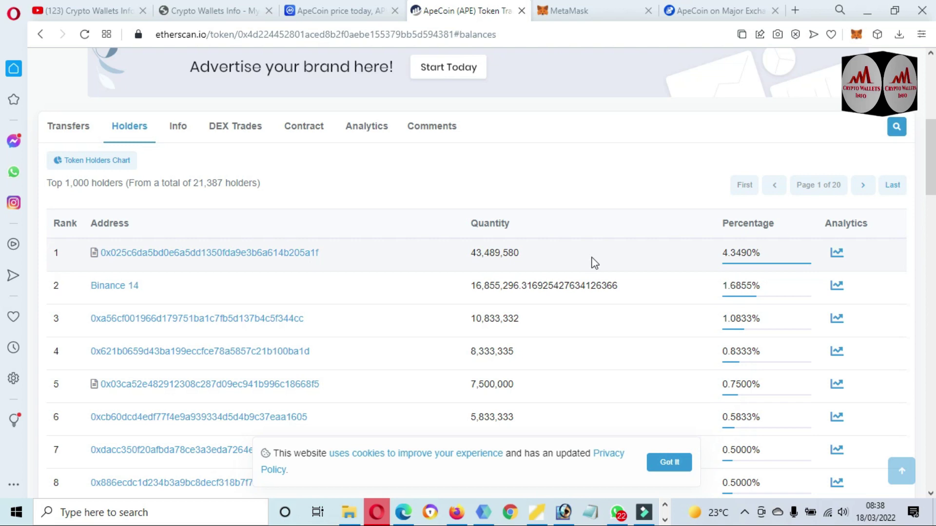
left_click_drag(319, 252, 101, 249)
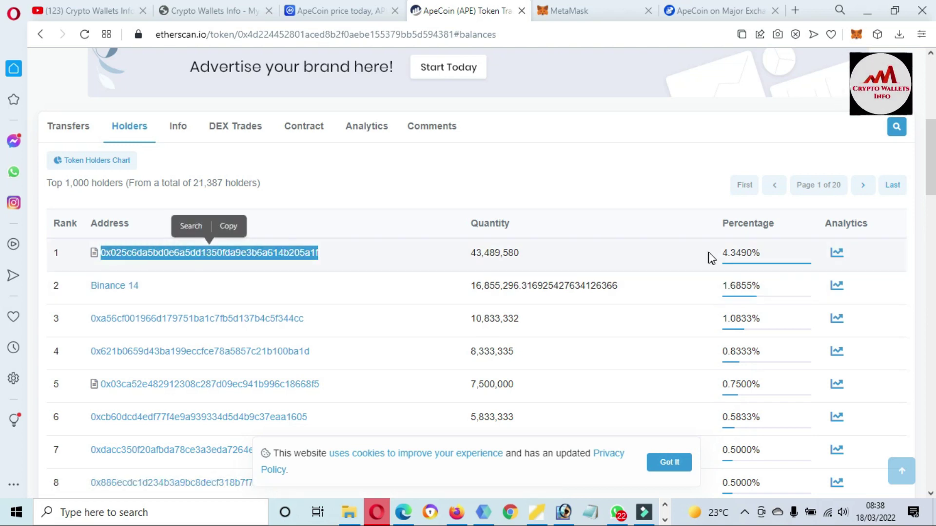
left_click_drag(730, 253, 624, 246)
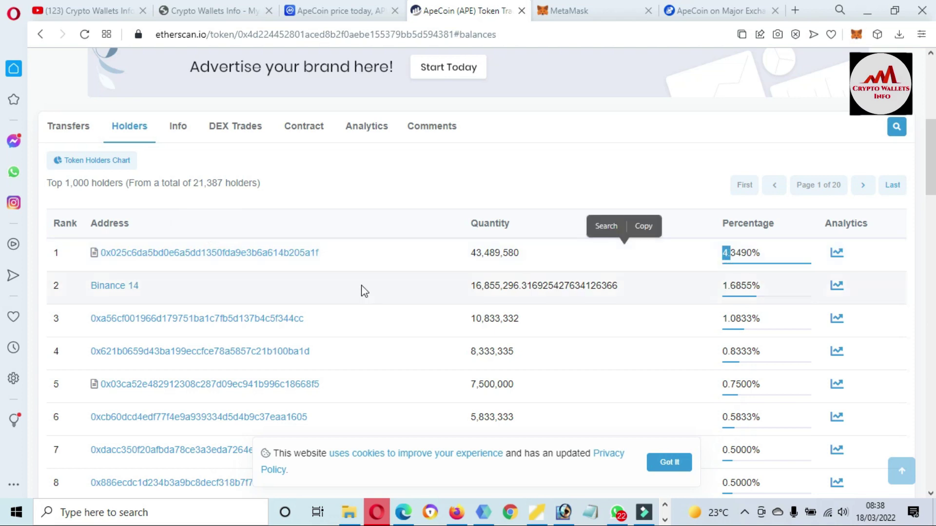
left_click_drag(165, 293, 79, 292)
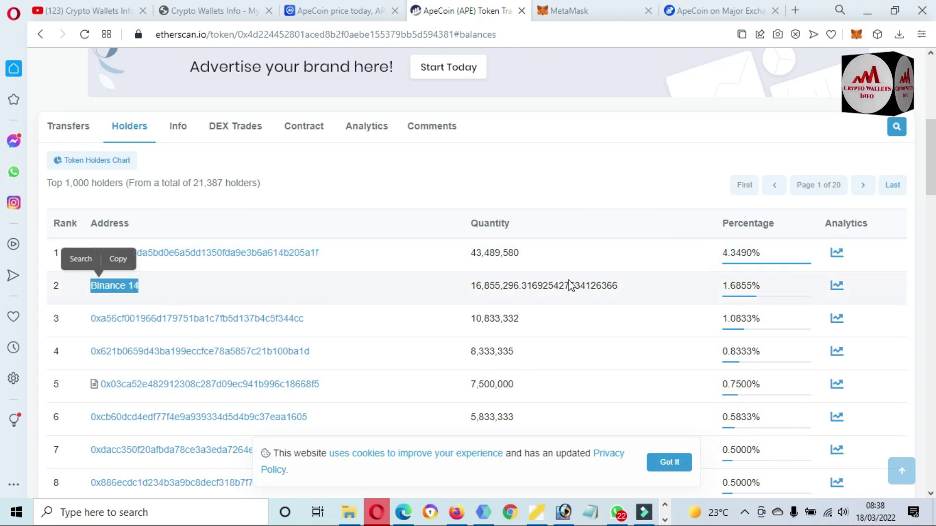
left_click_drag(720, 294, 747, 287)
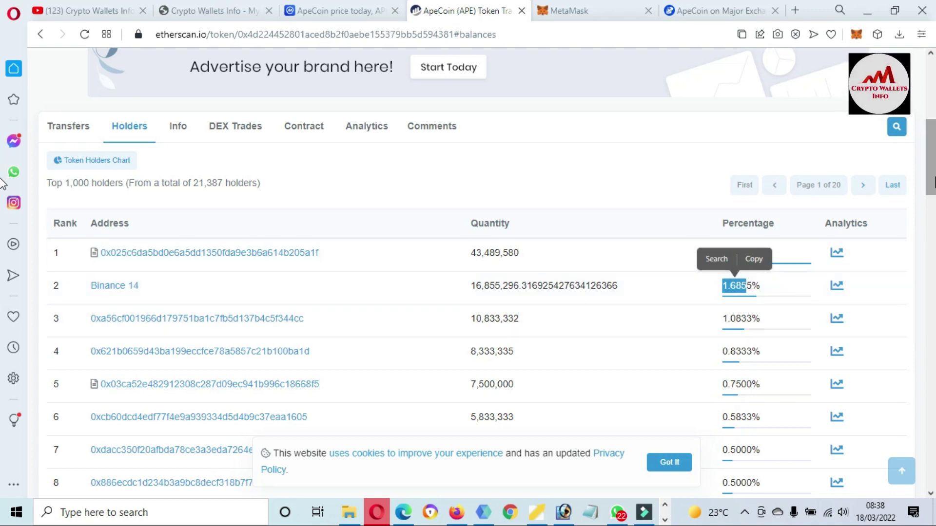
left_click_drag(933, 166, 932, 92)
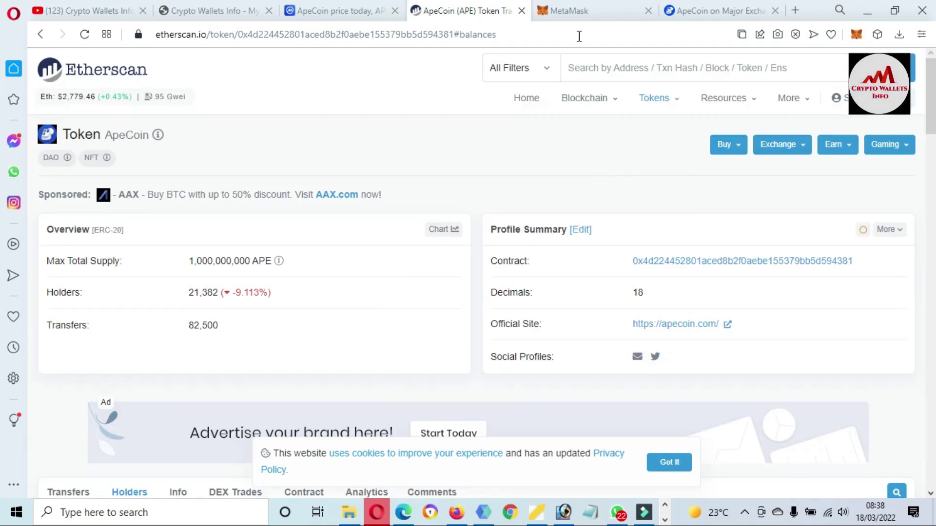
Import APE into MetaMask as a custom token using the contract address copied from Etherscan
left_click(577, 7)
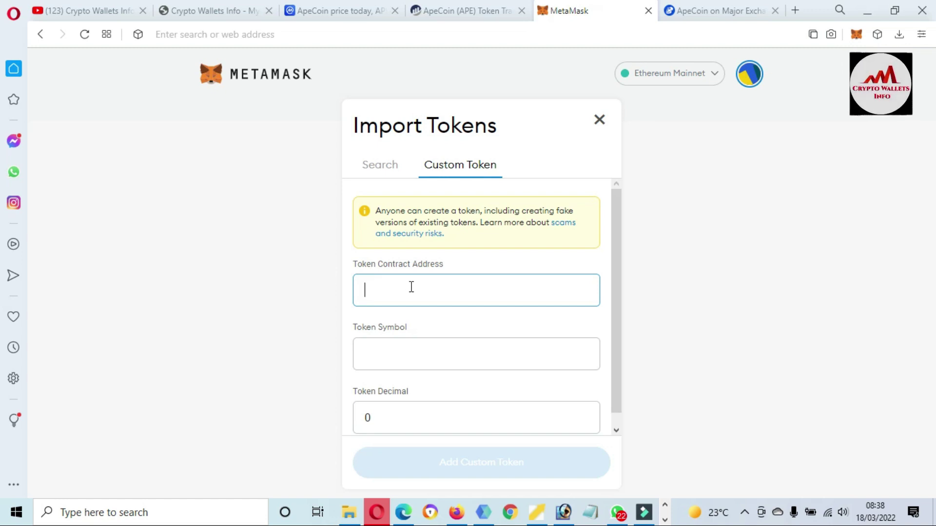
key("ctrl+v")
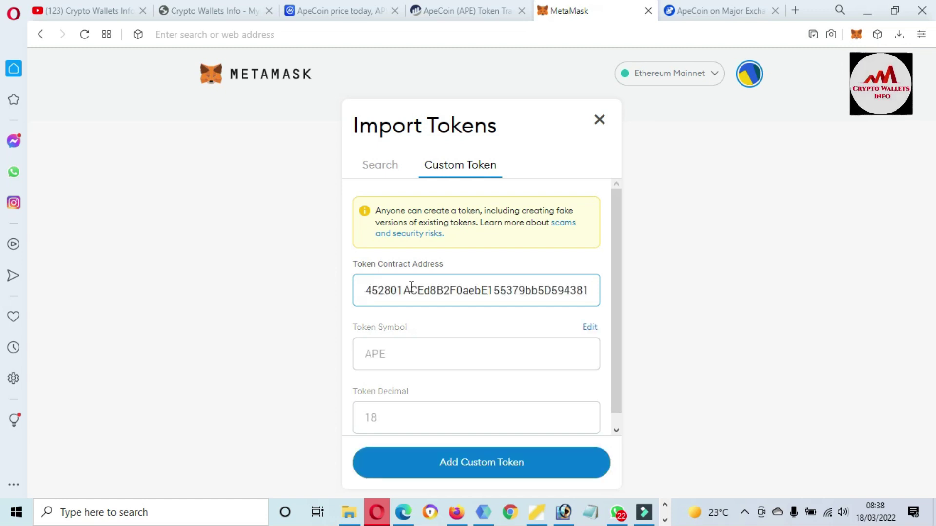
scroll(616, 289, "down", 1)
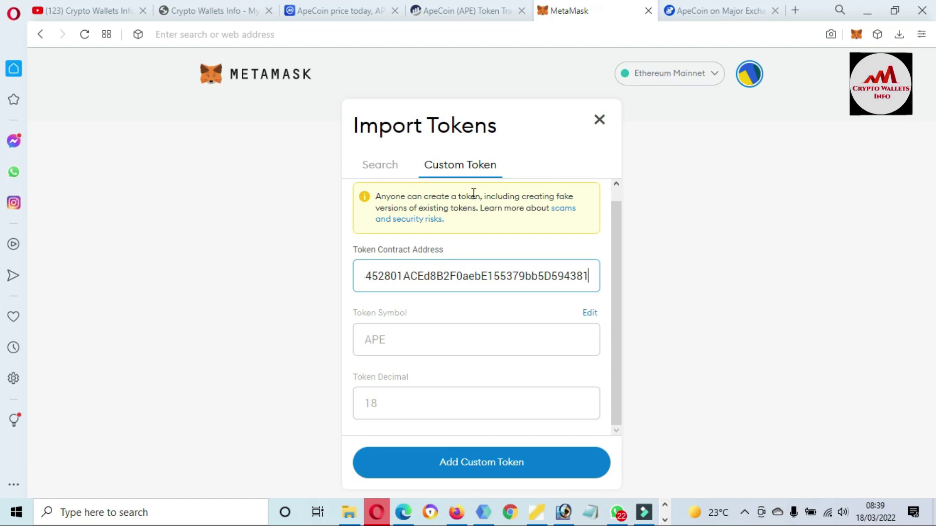
left_click(478, 464)
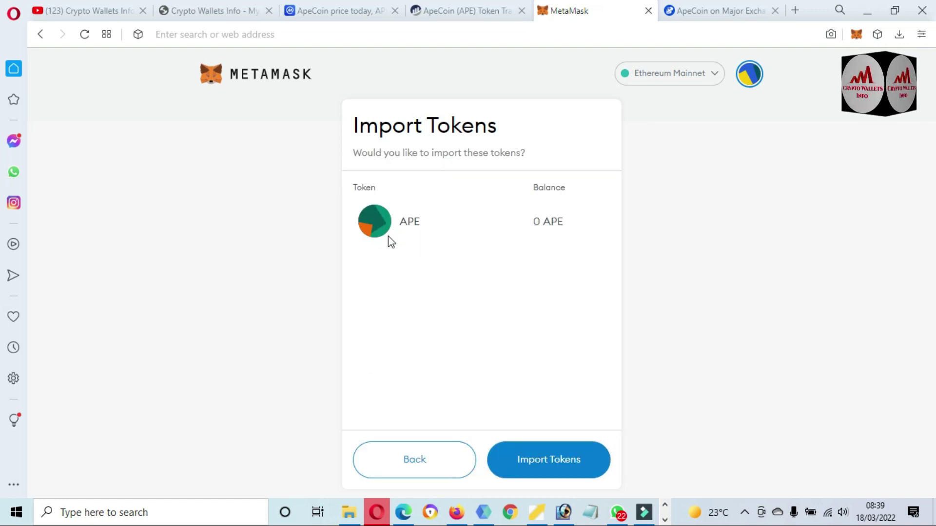
left_click(543, 458)
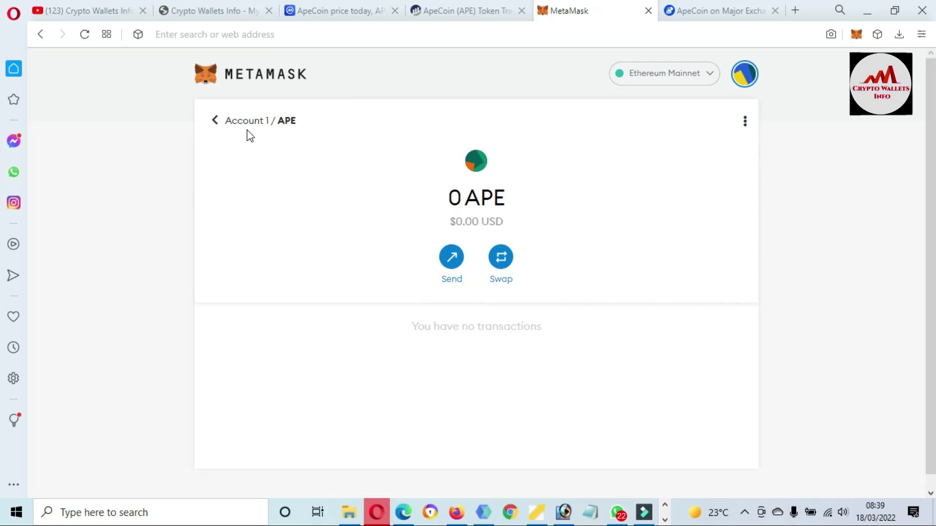
Return to the Account 1 overview and check the APE entry at the end of the asset list
left_click(240, 128)
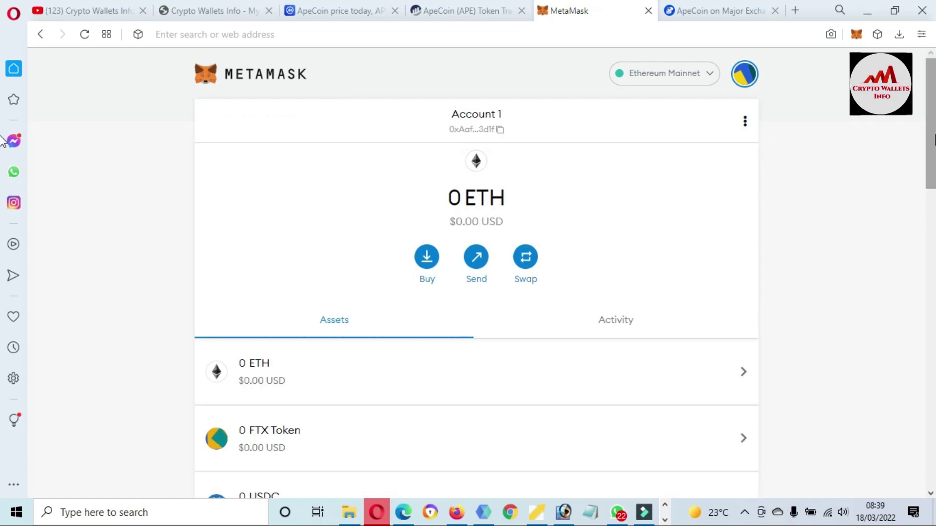
scroll(476, 273, "down", 8)
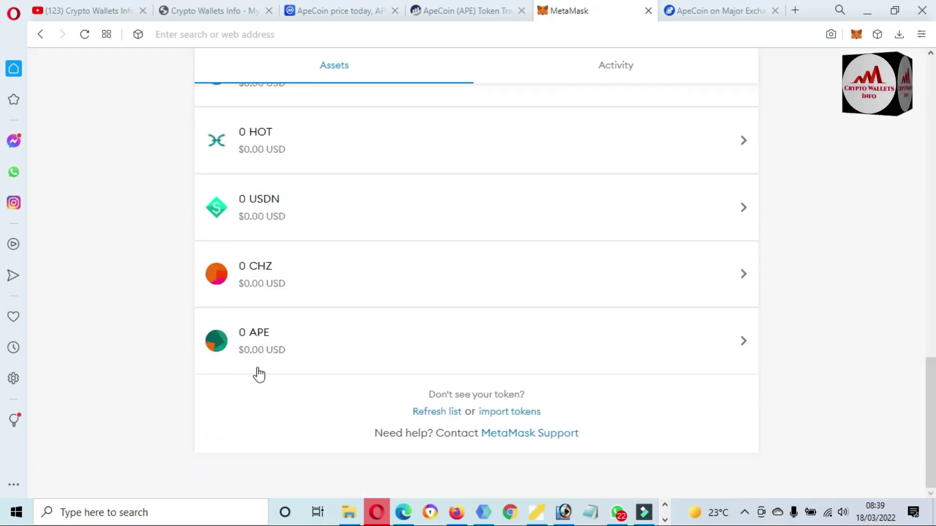
left_click_drag(138, 332, 327, 351)
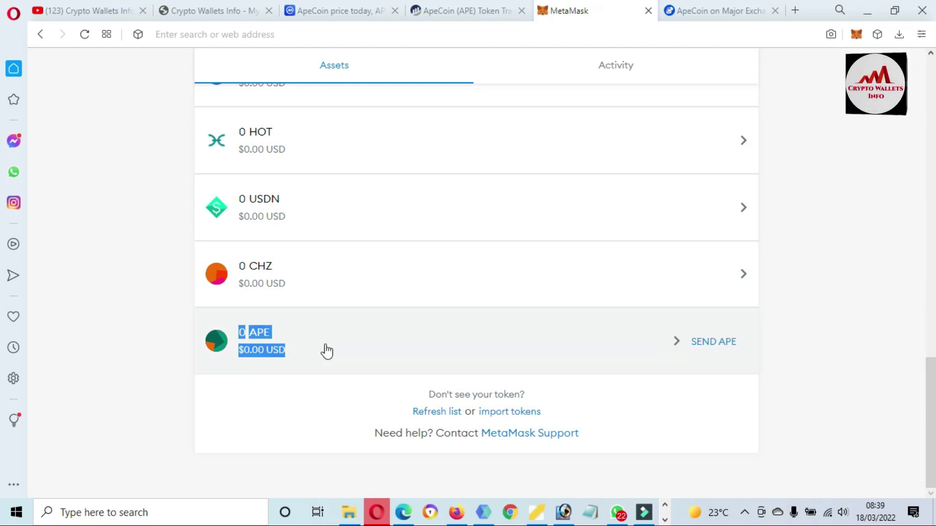
left_click(787, 335)
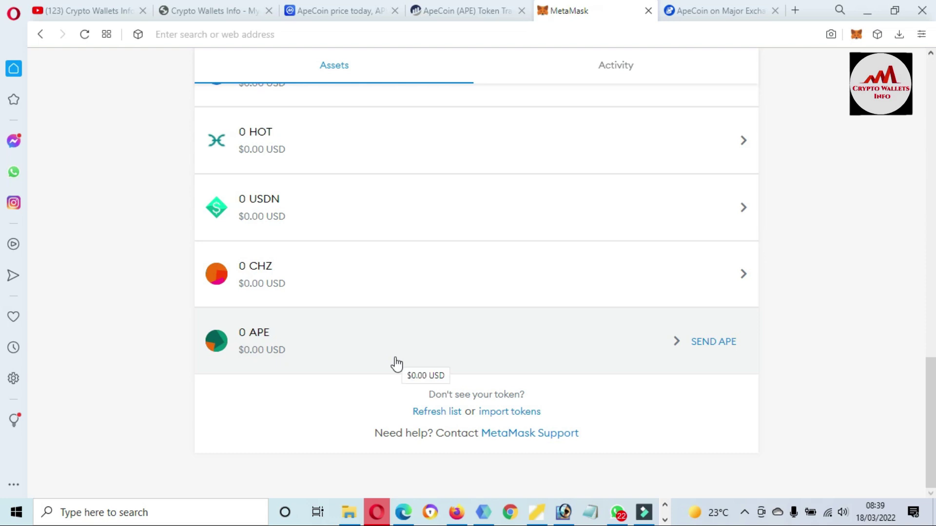
Open the APE asset and view the account details with the QR code, highlighting the public wallet address
left_click(341, 340)
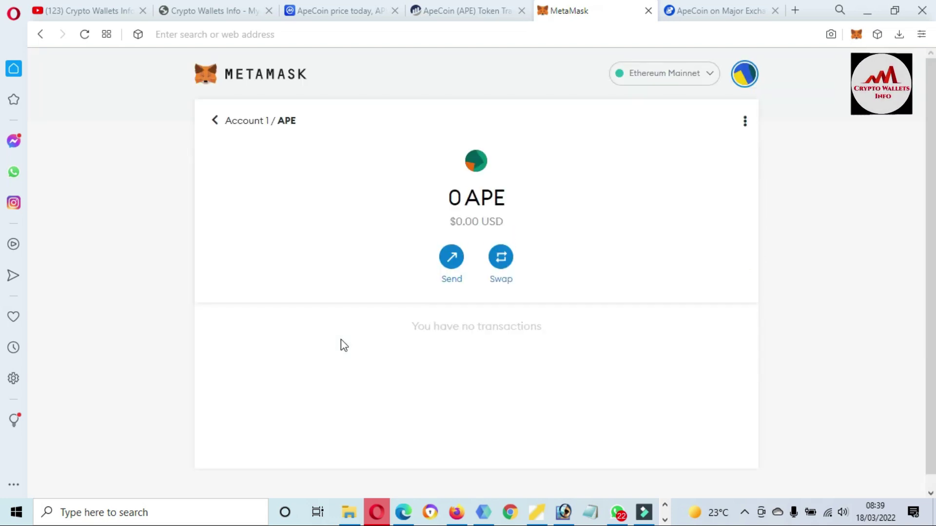
left_click(745, 121)
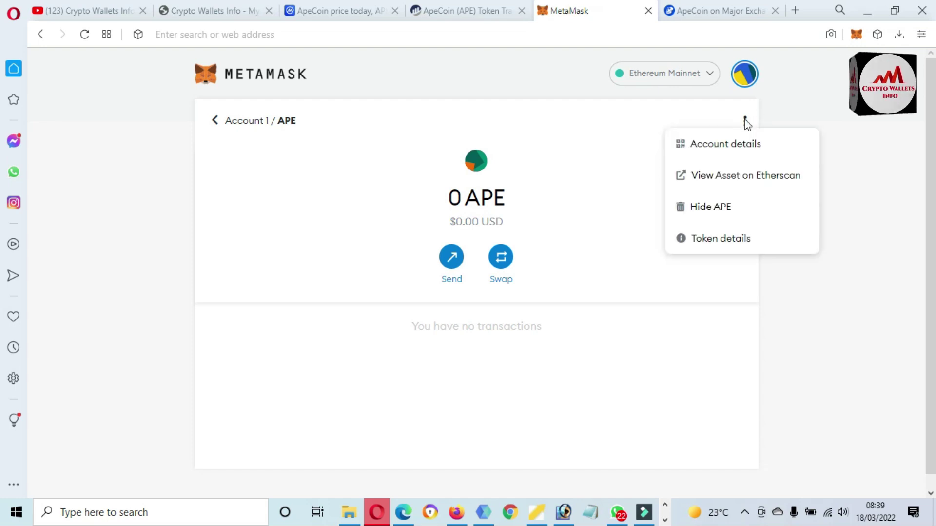
left_click(731, 145)
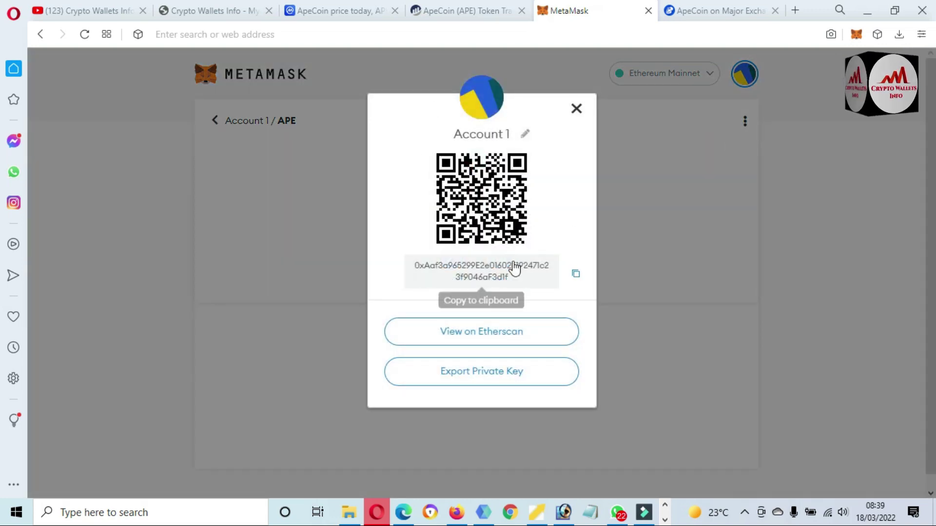
left_click_drag(541, 280, 416, 265)
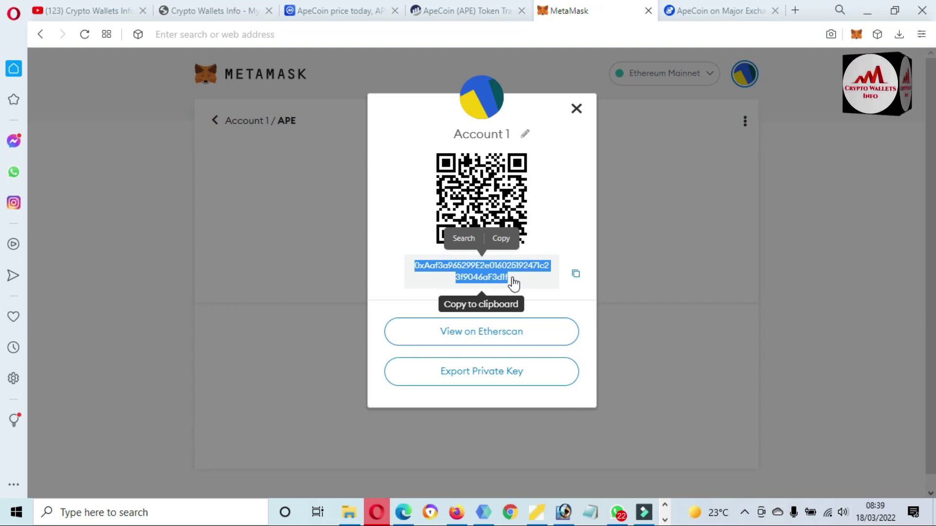
Export Account 1's private key by entering the MetaMask password, read the disclosure warning, select the revealed key, and close the account dialog
left_click(482, 380)
left_click(452, 269)
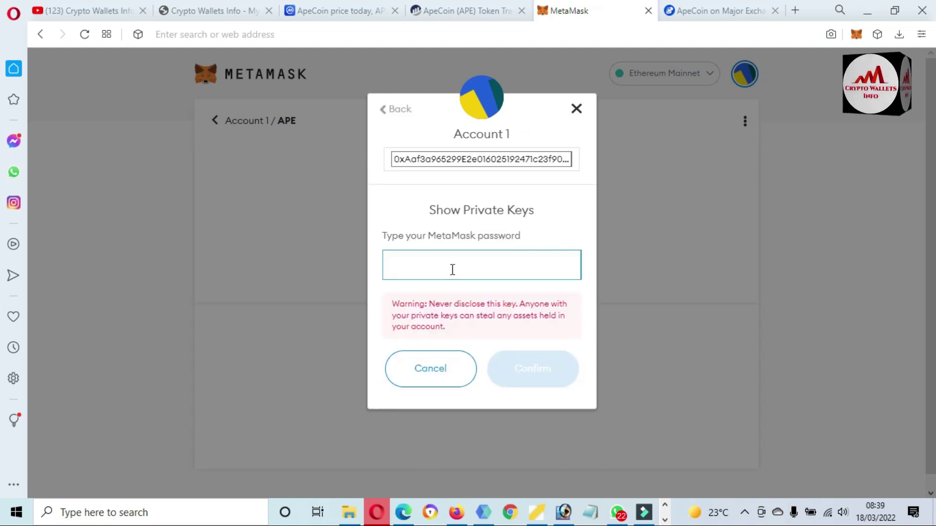
type("•••••")
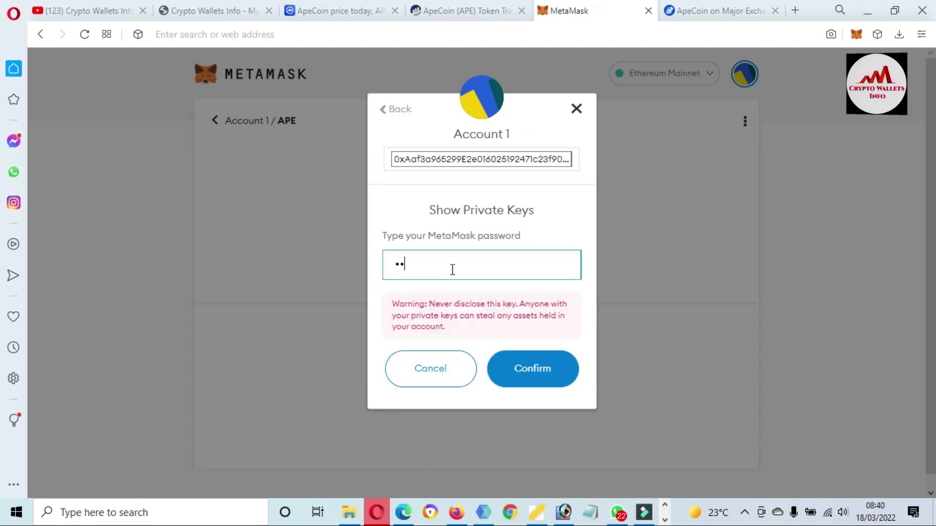
type("••••••••")
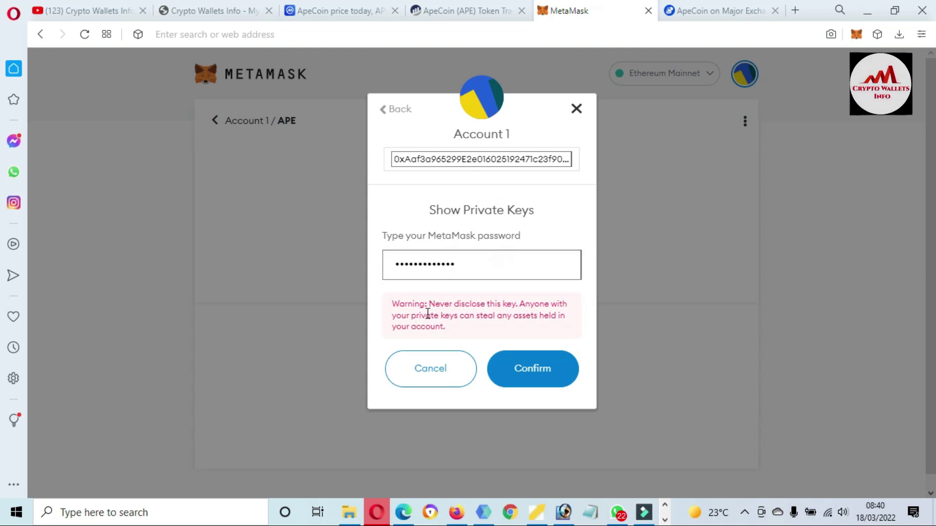
left_click_drag(426, 305, 483, 328)
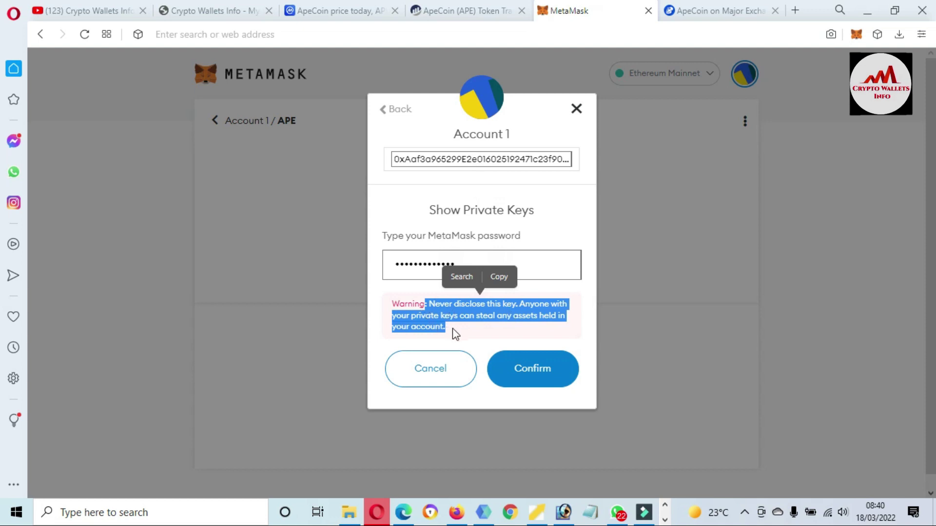
left_click(532, 368)
left_click(453, 298)
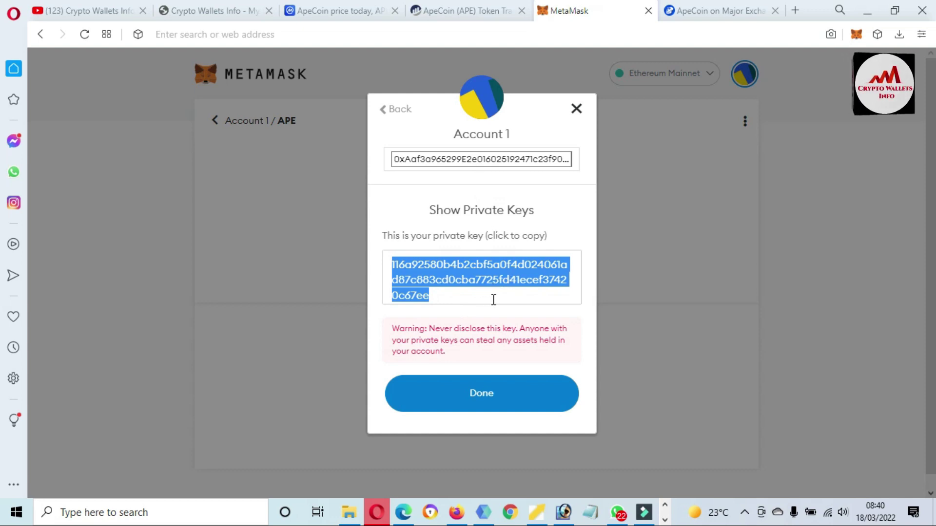
left_click(477, 393)
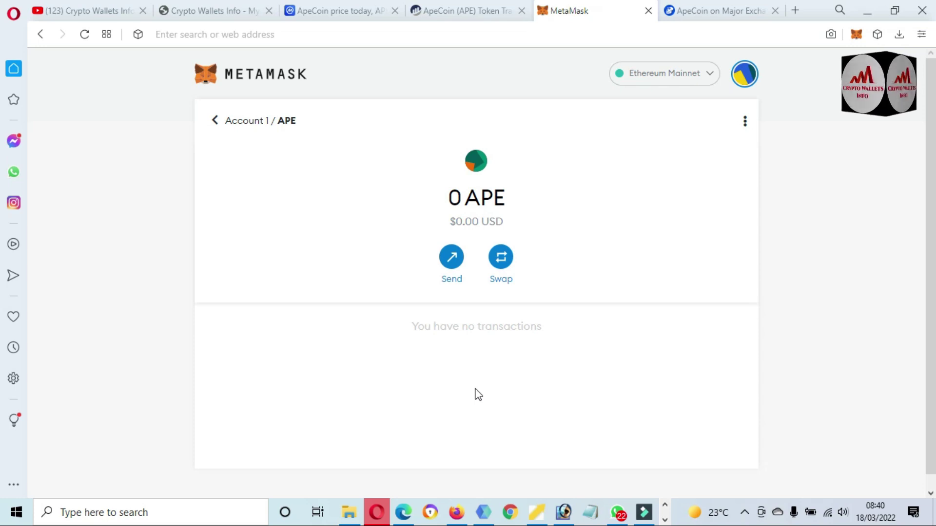
Show the Crypto Wallets Info YouTube channel, highlight its recommended Best Cryptocurrency Wallets channel, and view the cryptowalletsinfo.com website
left_click(90, 3)
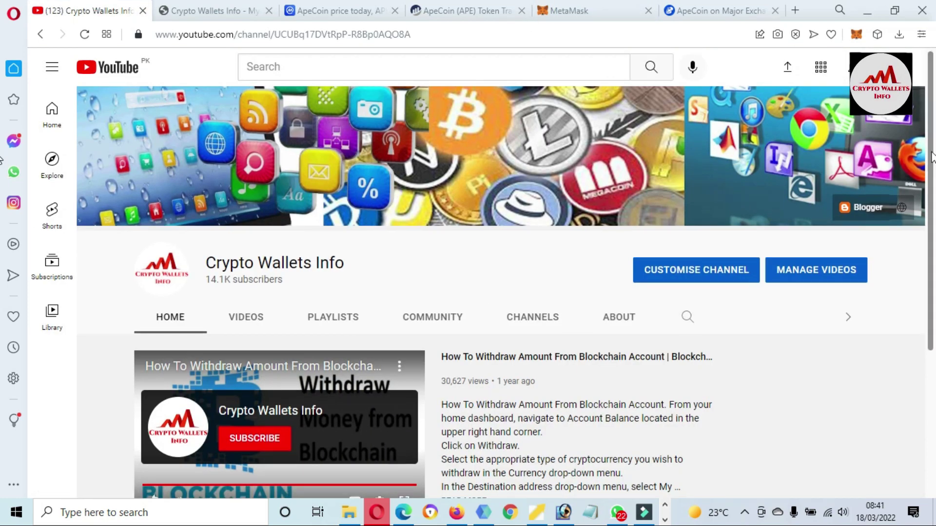
scroll(932, 157, "down", 4)
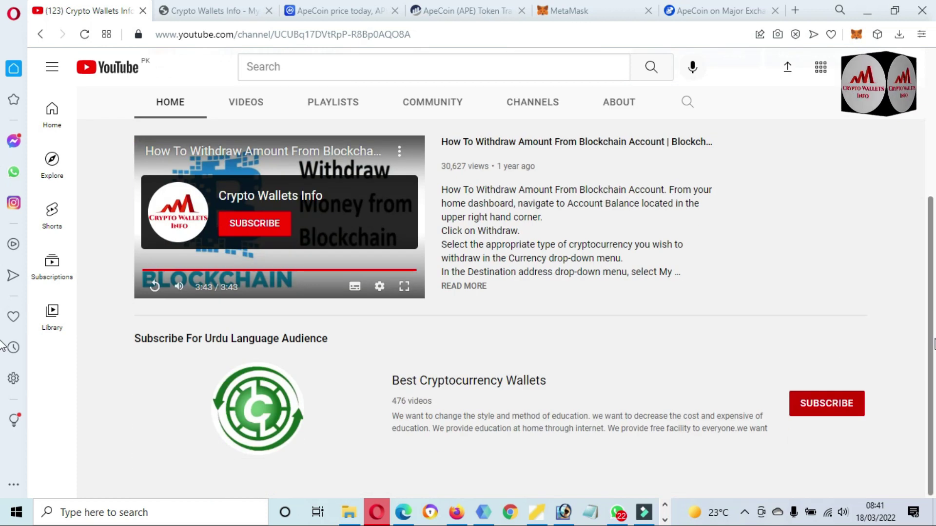
left_click_drag(389, 384, 562, 374)
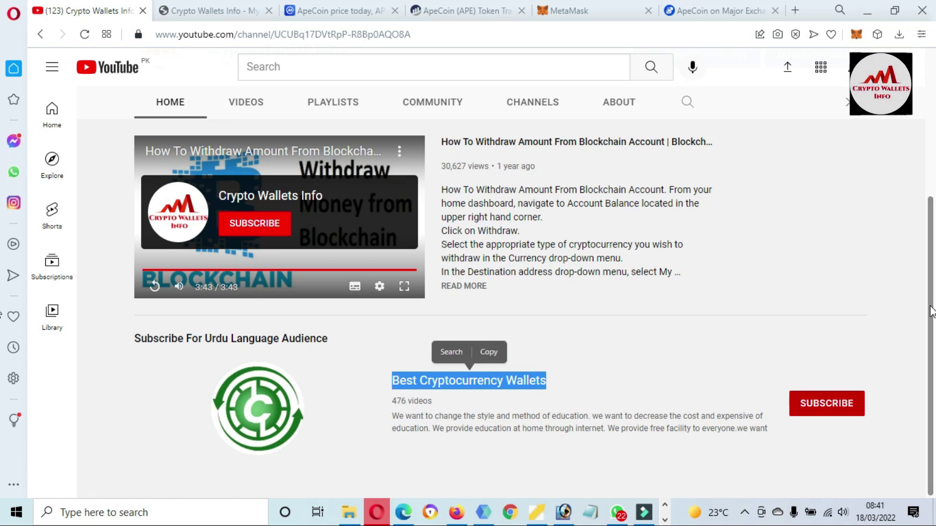
left_click_drag(931, 310, 927, 163)
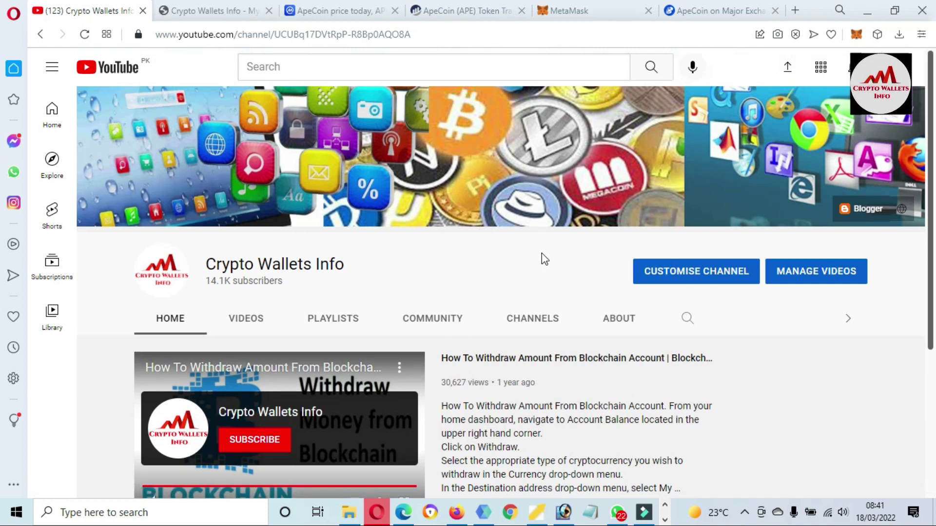
left_click(204, 8)
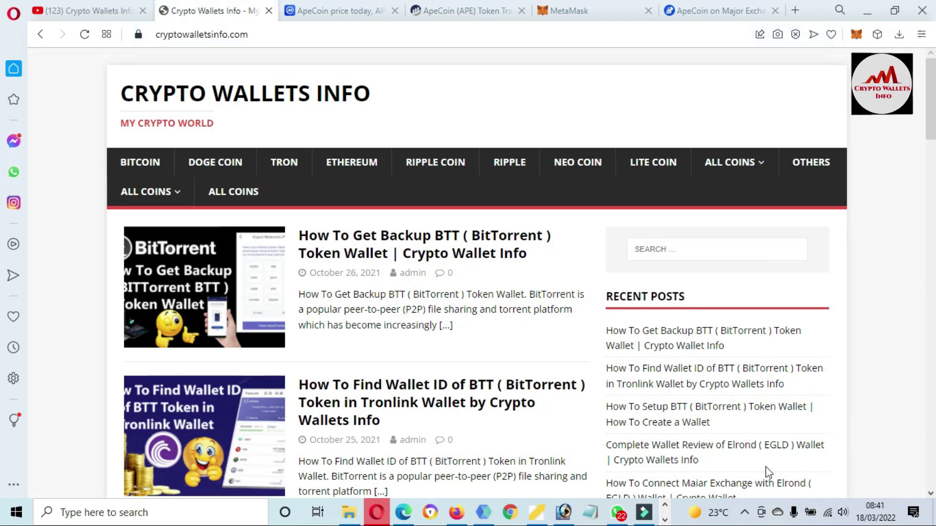
left_click(744, 516)
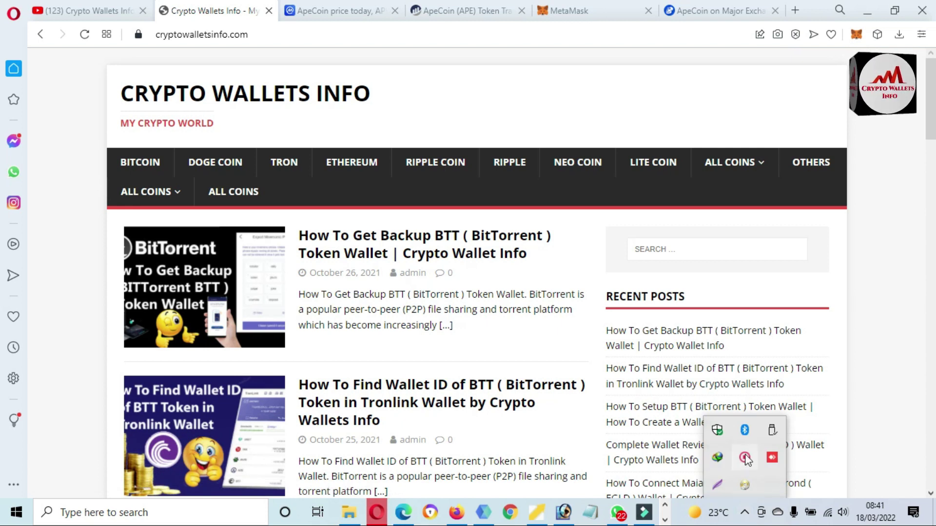